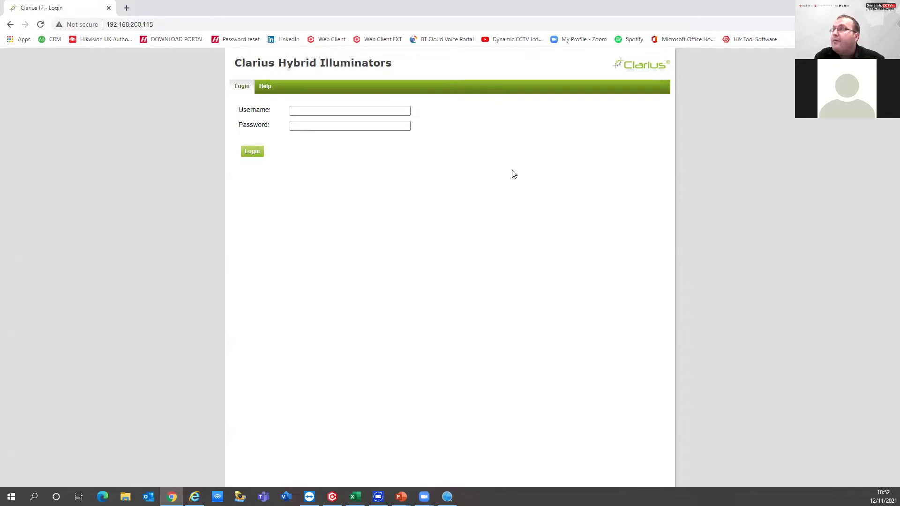
Step: Log in as admin with the password and view the Events page's photocell low-light event
click(359, 110)
click(558, 225)
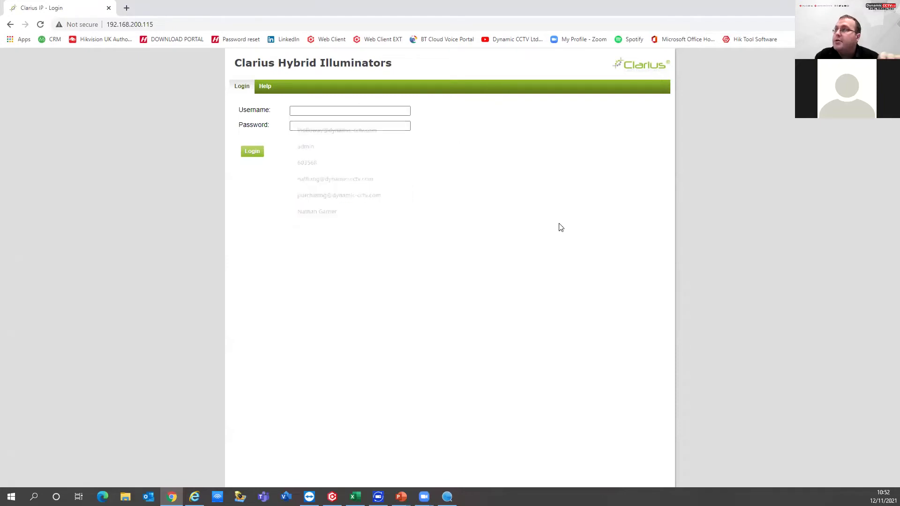
click(351, 110)
text(admin)
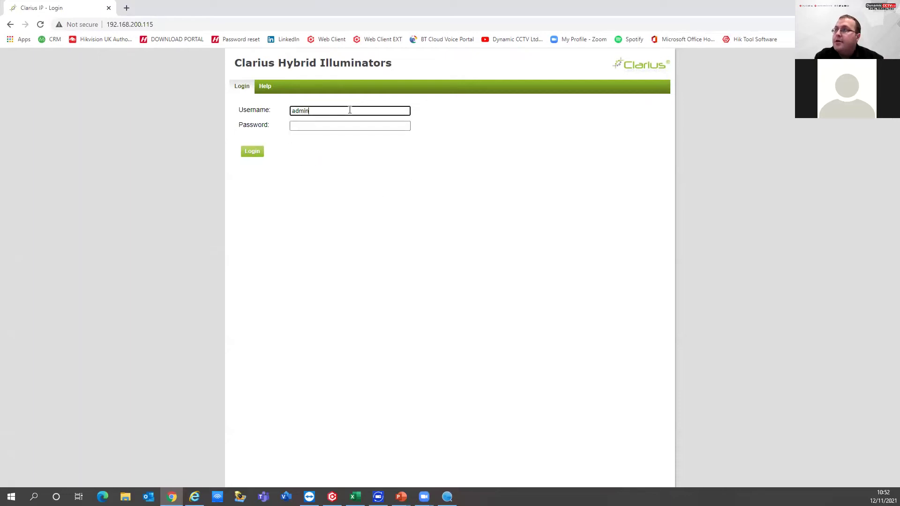
key(Tab)
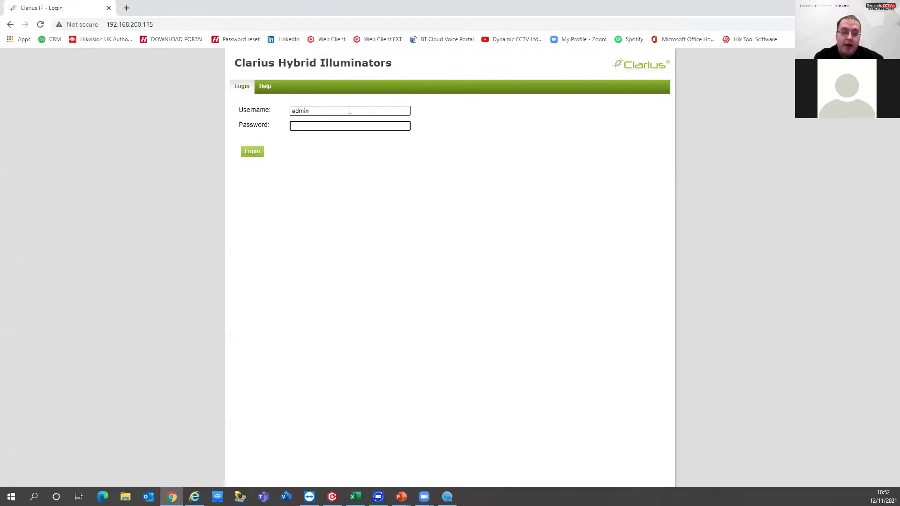
text(•••••••)
key(Return)
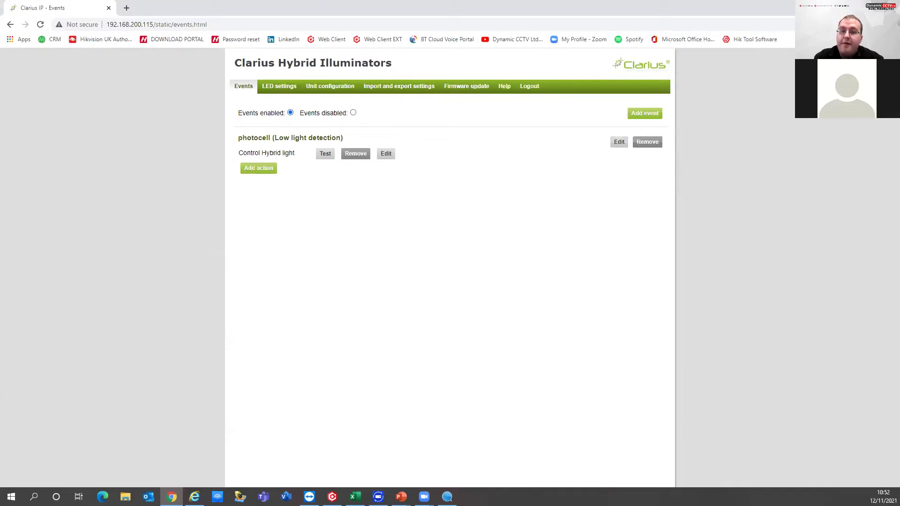
click(194, 497)
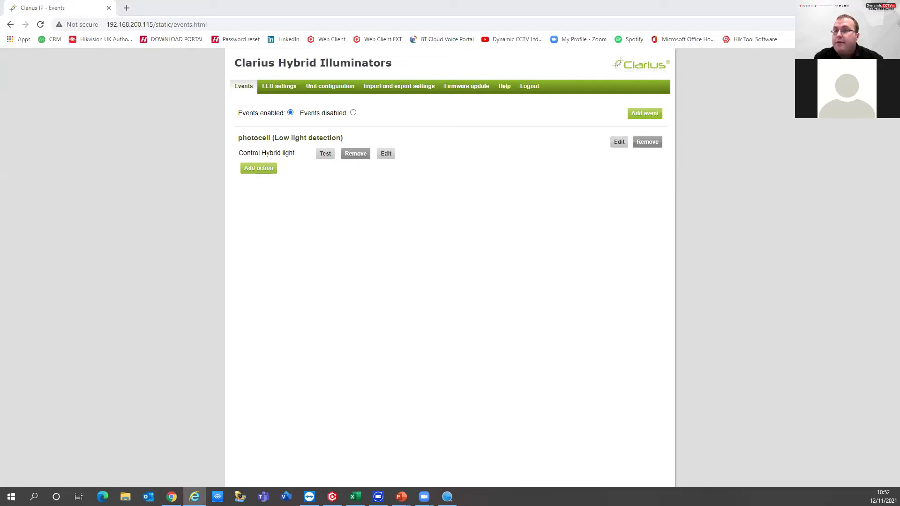
click(645, 113)
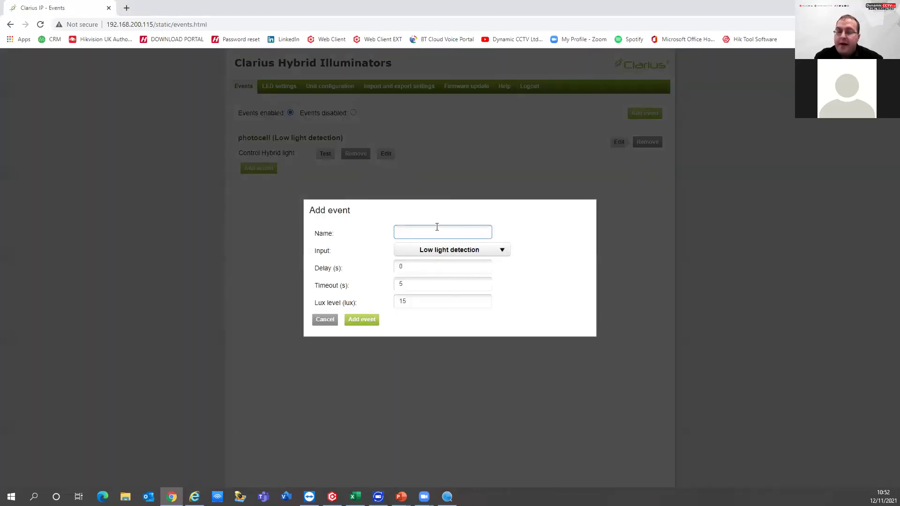
text(Test)
key(Tab)
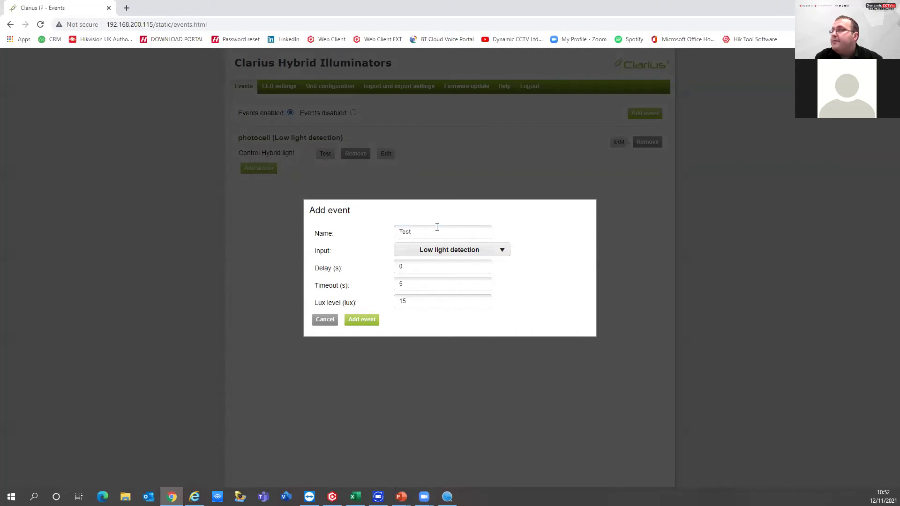
click(463, 261)
click(466, 252)
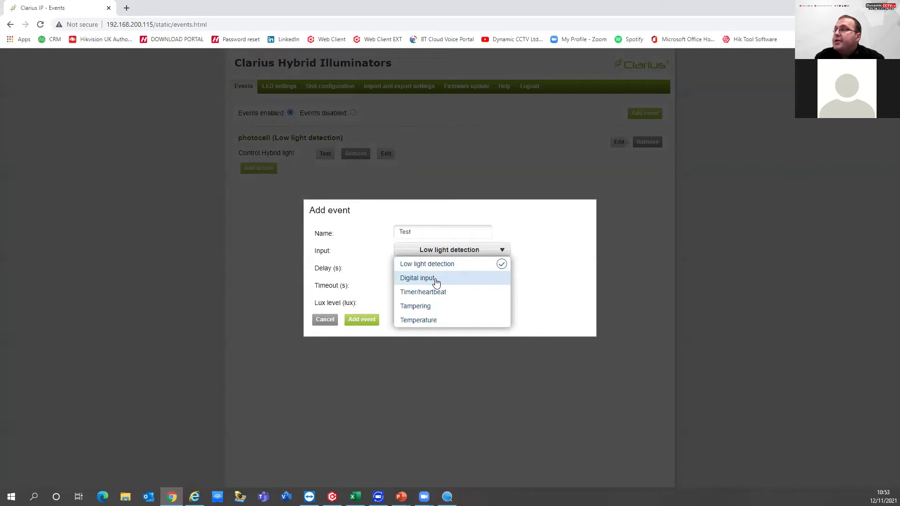
click(436, 279)
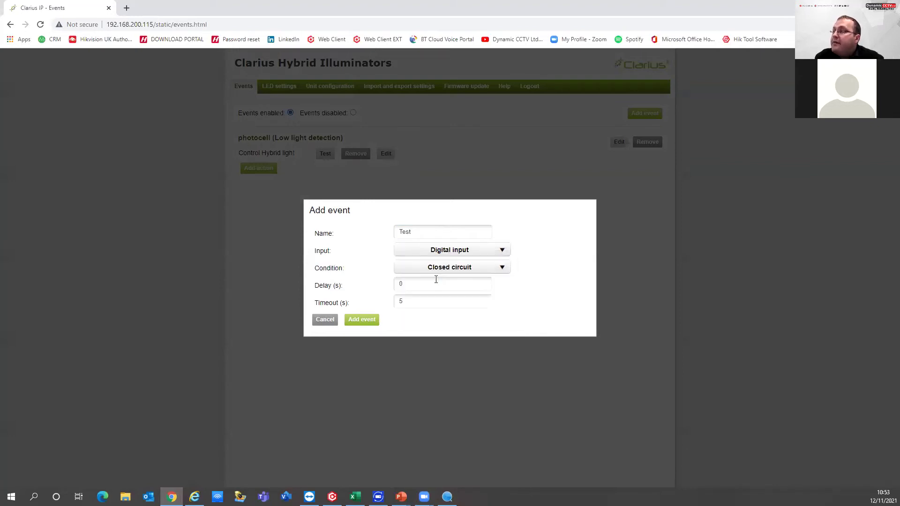
click(489, 256)
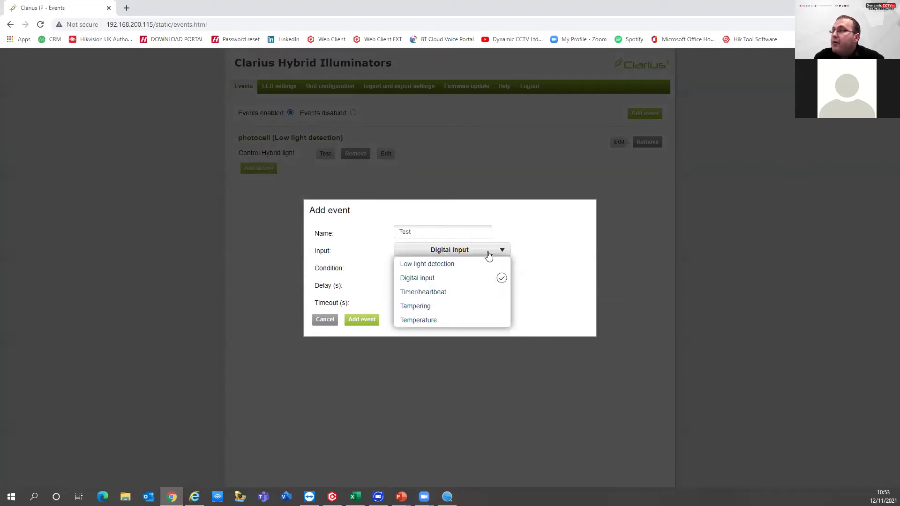
click(450, 298)
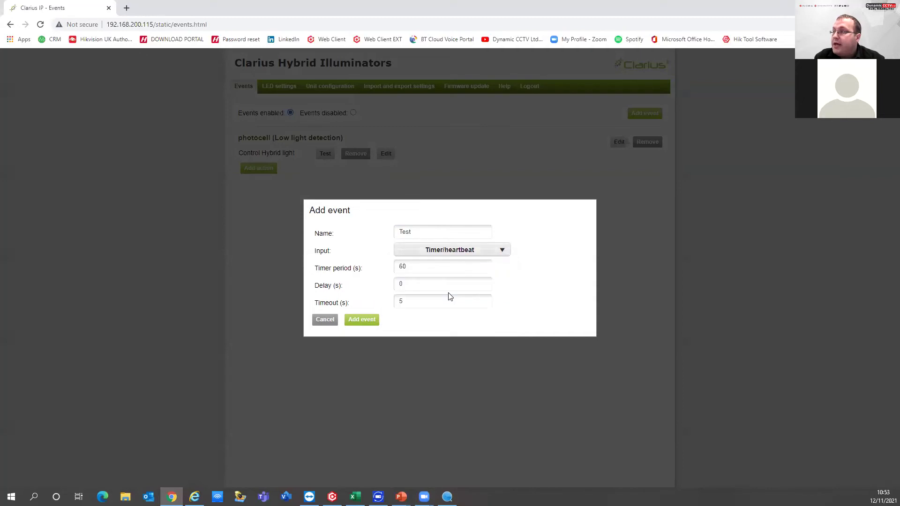
click(421, 285)
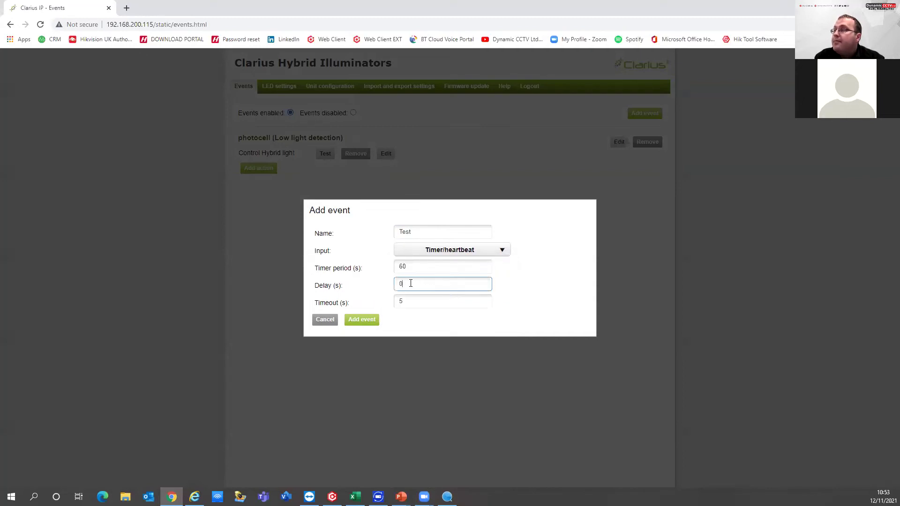
click(445, 255)
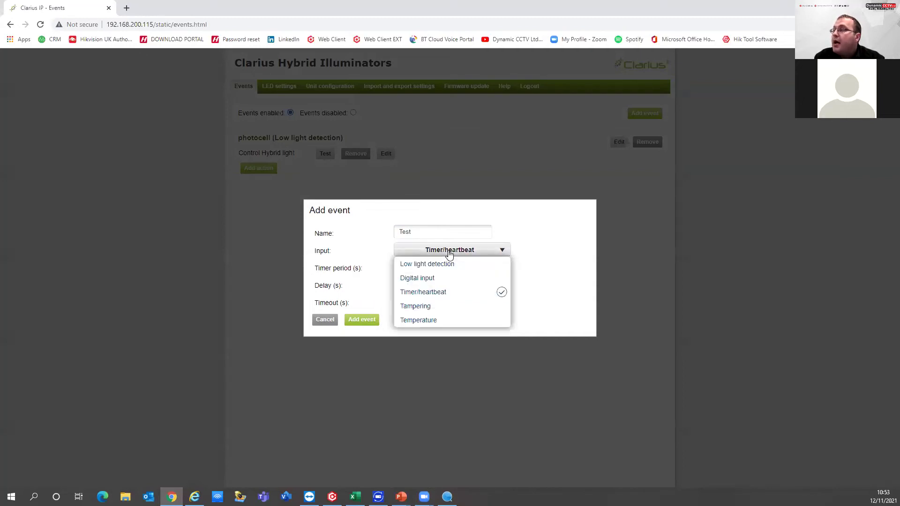
click(428, 321)
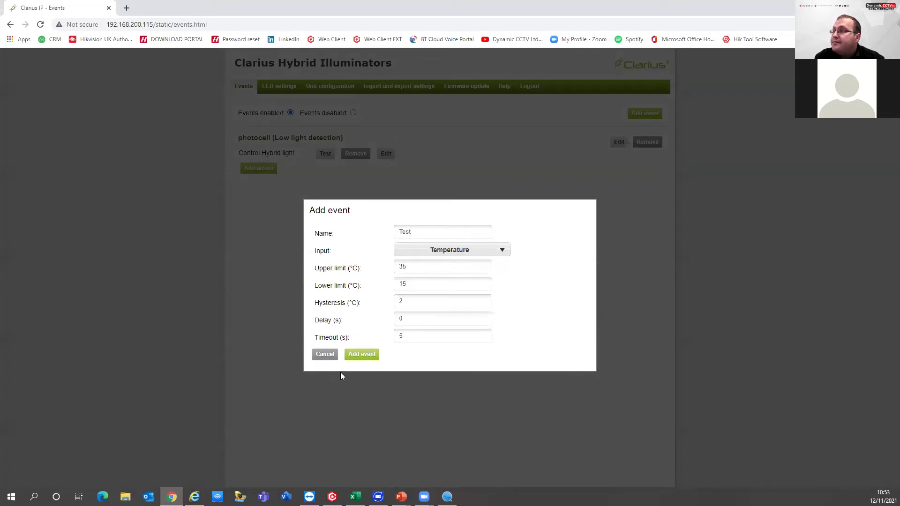
click(324, 354)
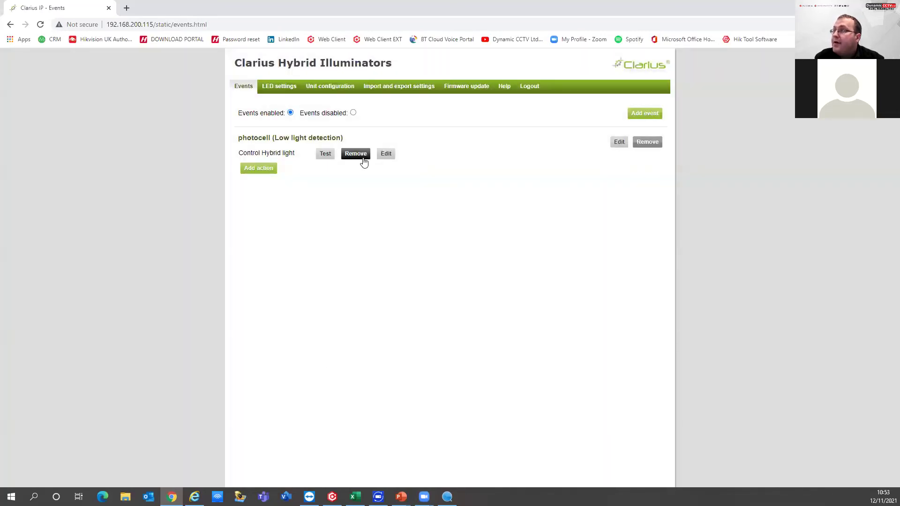
Step: Review the hybrid light action's IR On start and Visible Off stop, then cancel unchanged
click(387, 154)
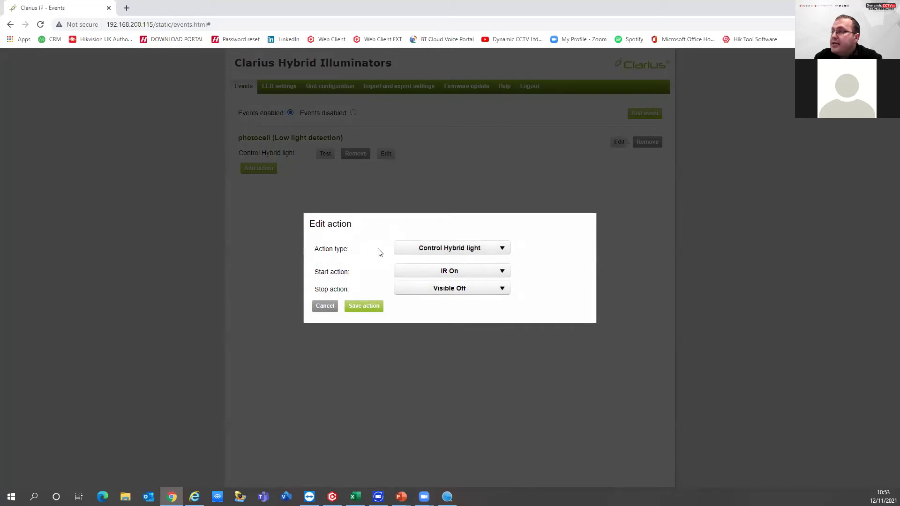
click(423, 277)
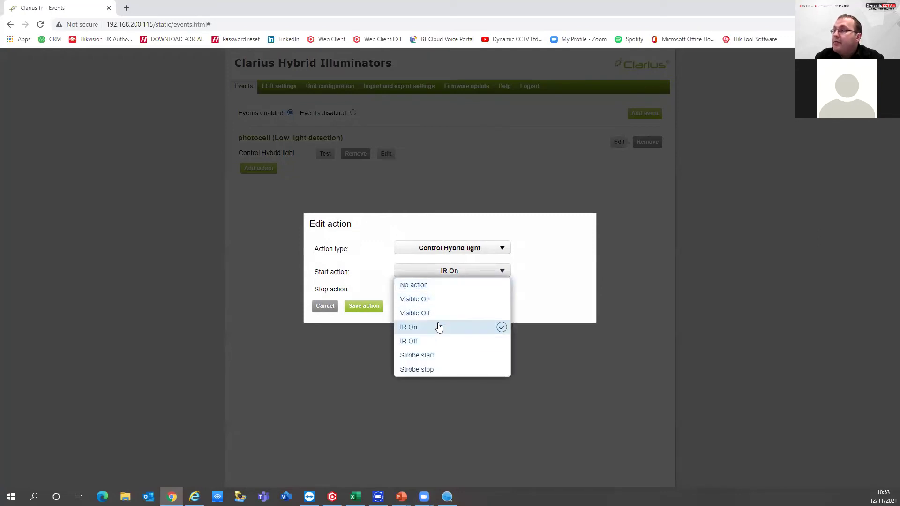
click(439, 327)
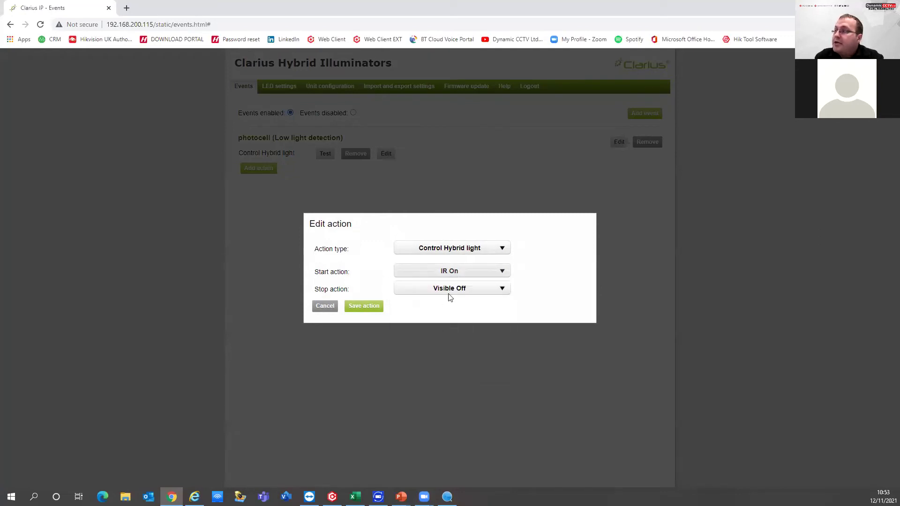
click(460, 277)
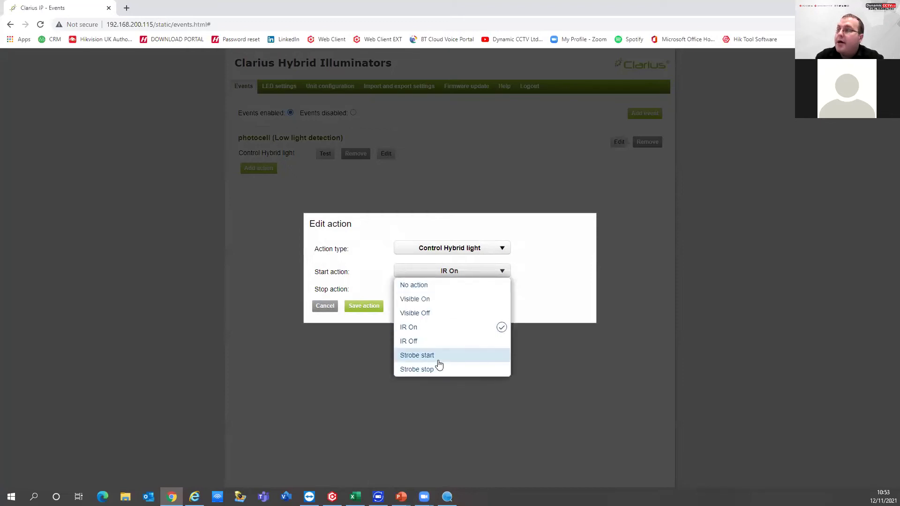
click(552, 255)
click(322, 307)
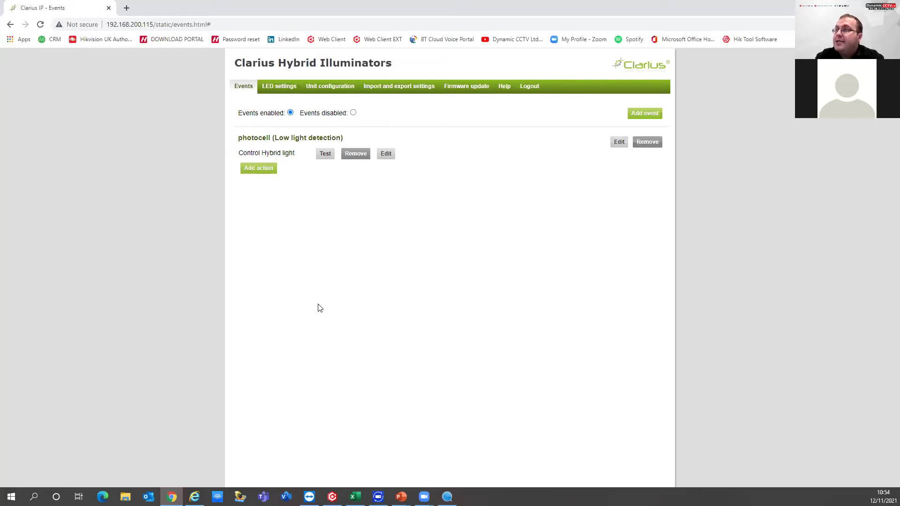
Step: Test the Visible LED Power slider, check ambient light and tampering readings, then view the Unit configuration page
click(280, 89)
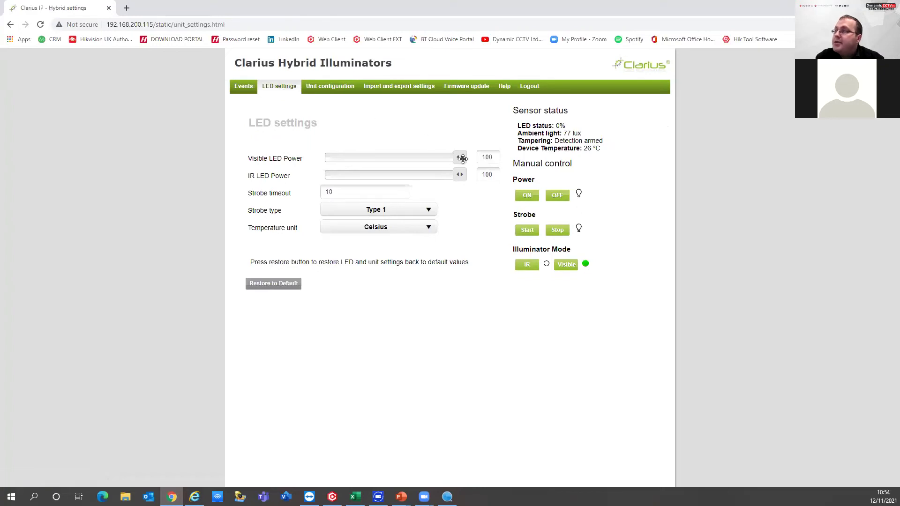
mouse_move(462, 159)
mouse_down()
mouse_move(383, 159)
mouse_move(477, 167)
mouse_up()
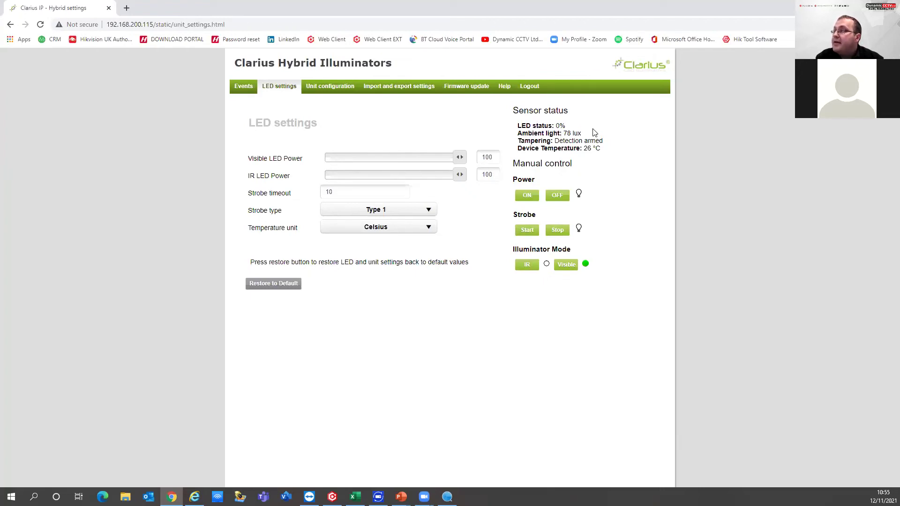
drag(583, 134, 562, 133)
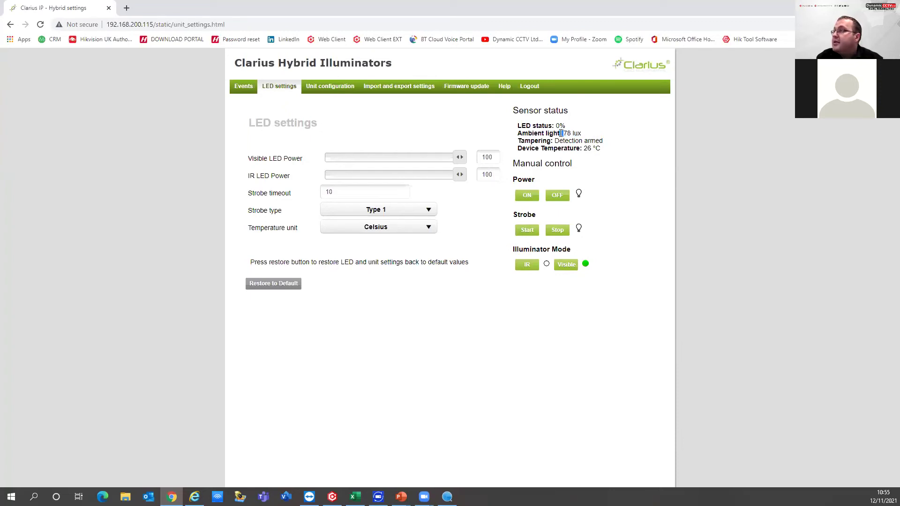
drag(531, 140, 599, 138)
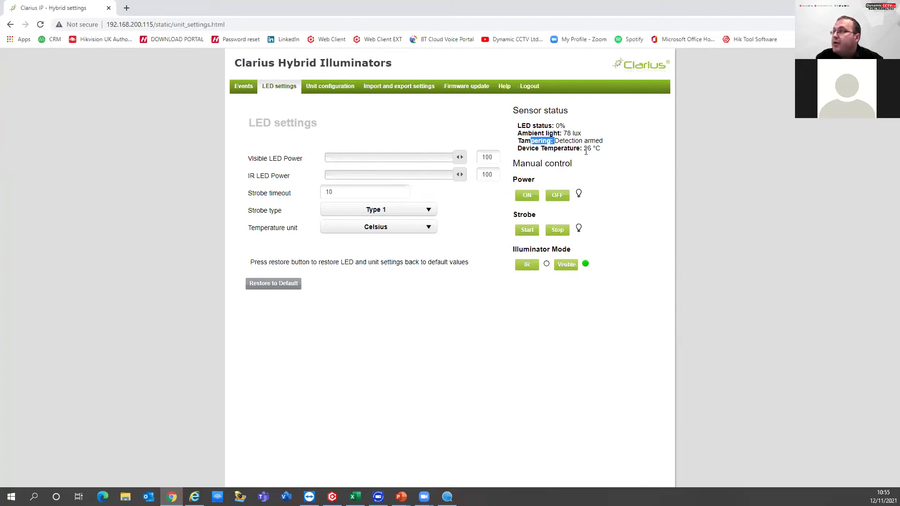
click(328, 90)
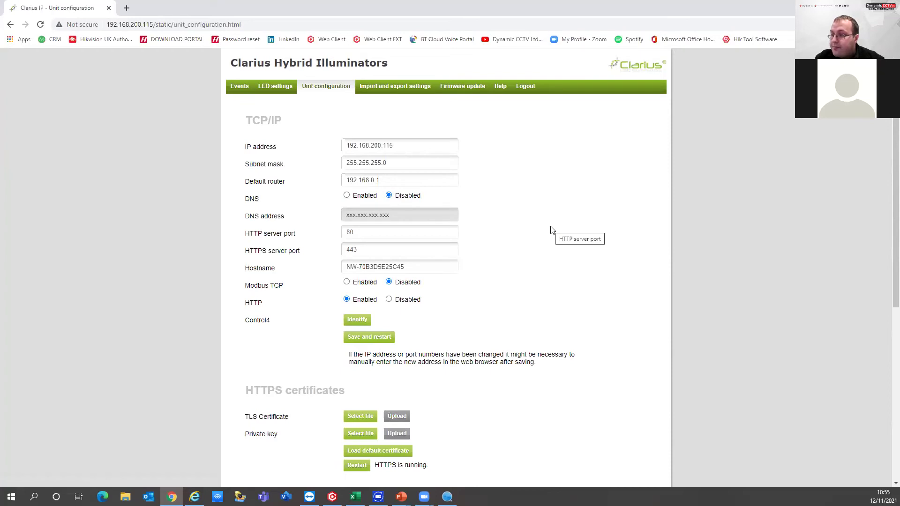
Step: Scroll through the unit configuration, then bring up the Import and export settings page
scroll(551, 230, down, 3)
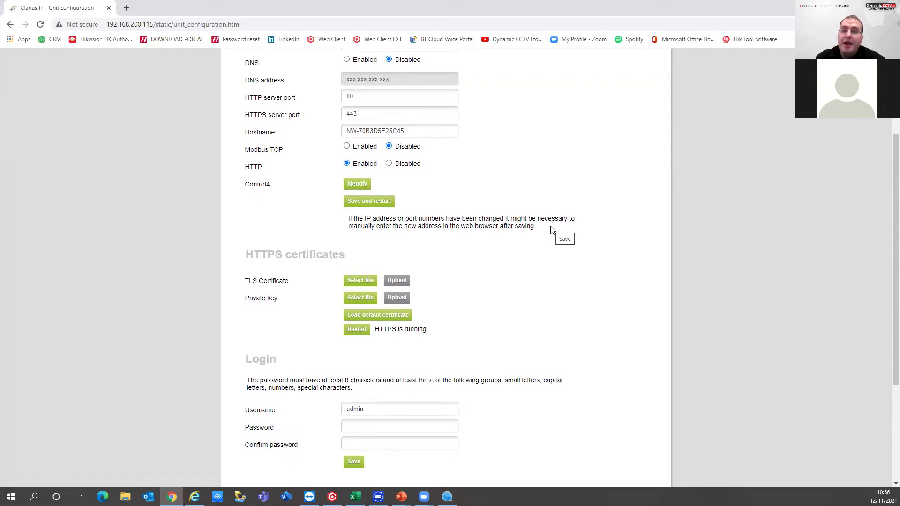
scroll(551, 230, down, 3)
scroll(551, 229, up, 6)
click(400, 87)
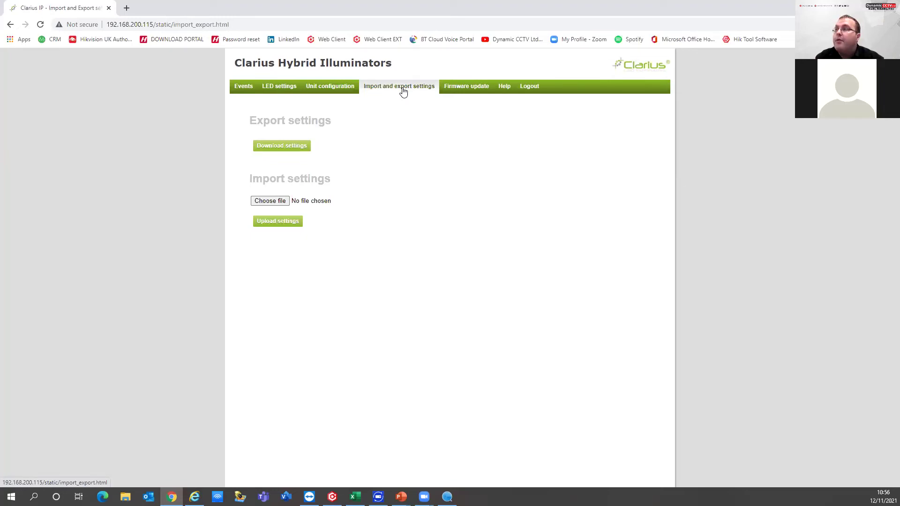
Step: Check firmware version 1.50, return to LED settings, and bring the Hikvision live view forward
click(467, 90)
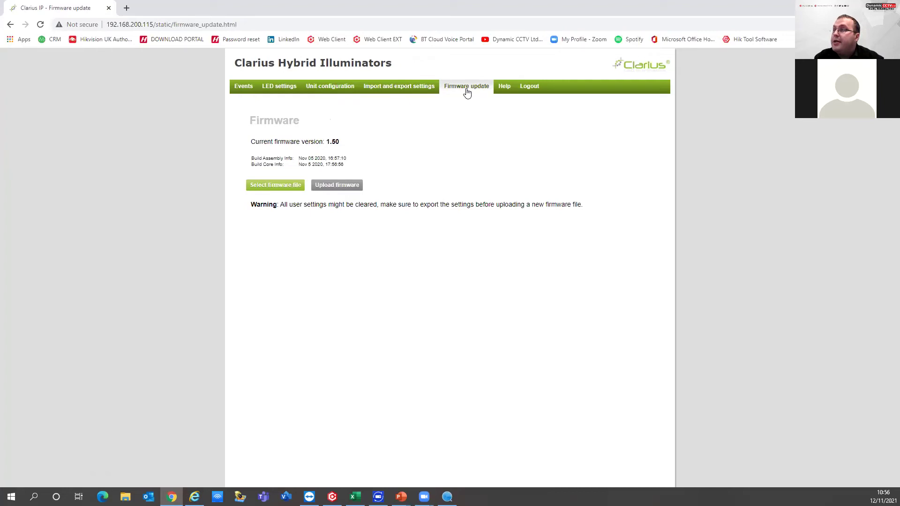
click(287, 92)
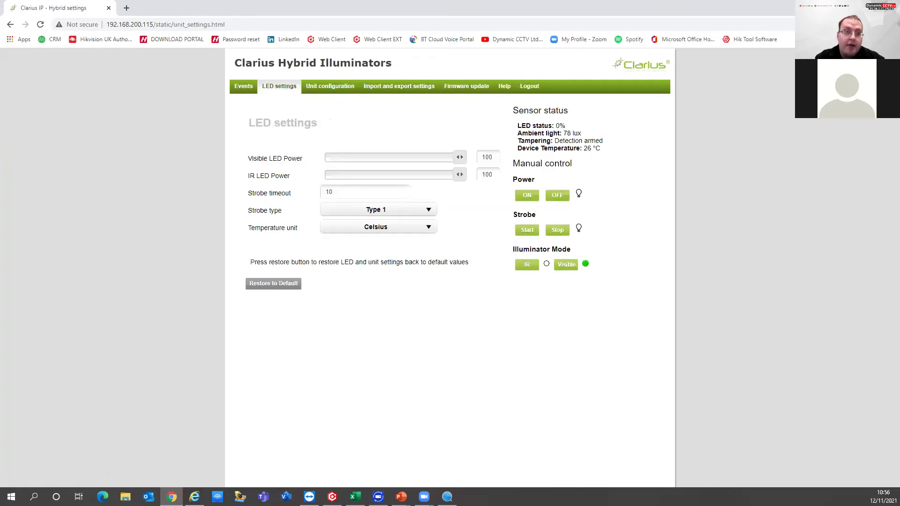
click(195, 497)
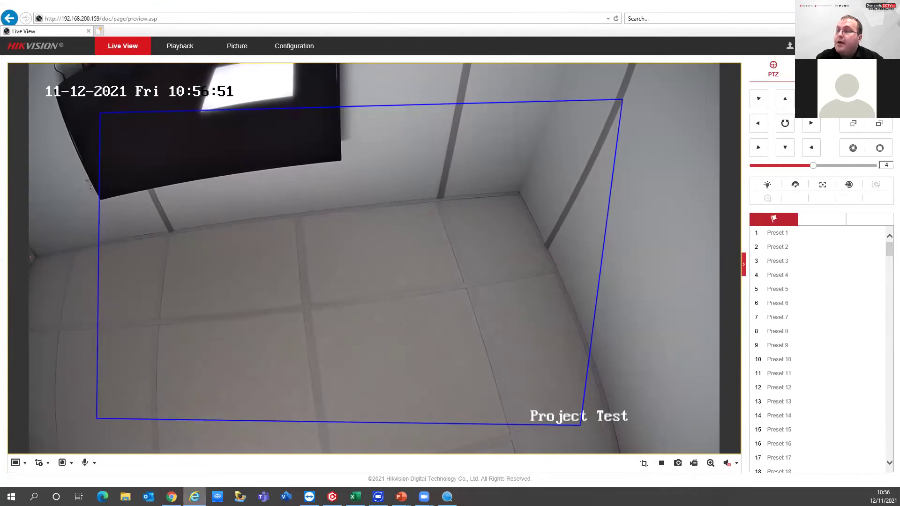
Step: Compare the Clarius page with the Hikvision live view, then advance the webinar slides to Q&A Session
click(171, 497)
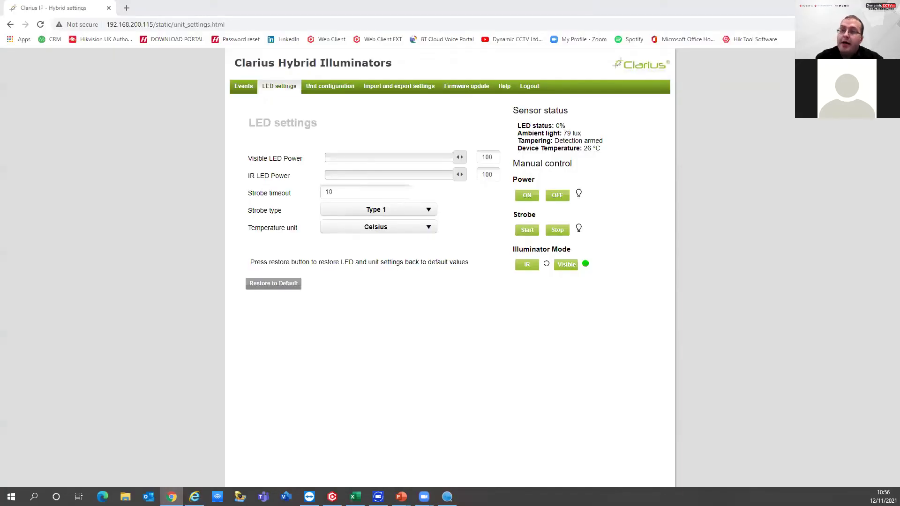
key(alt+Tab)
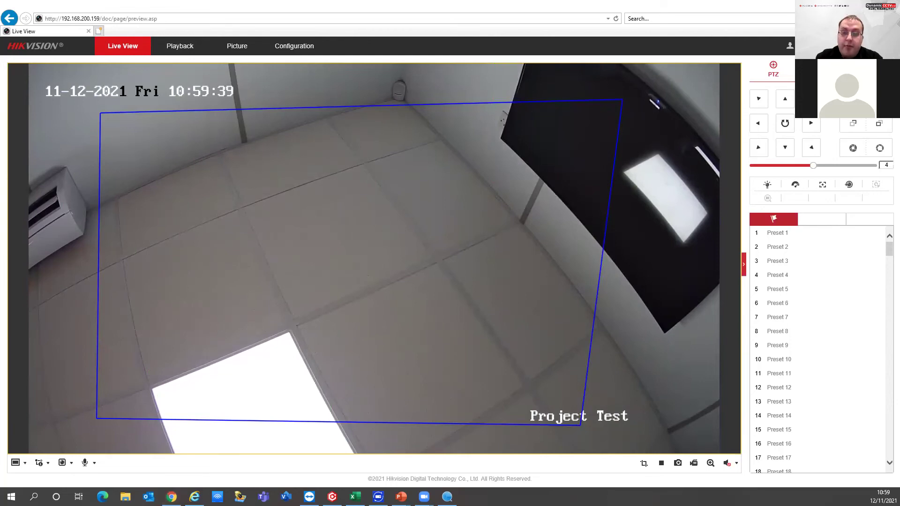
key(alt+Tab)
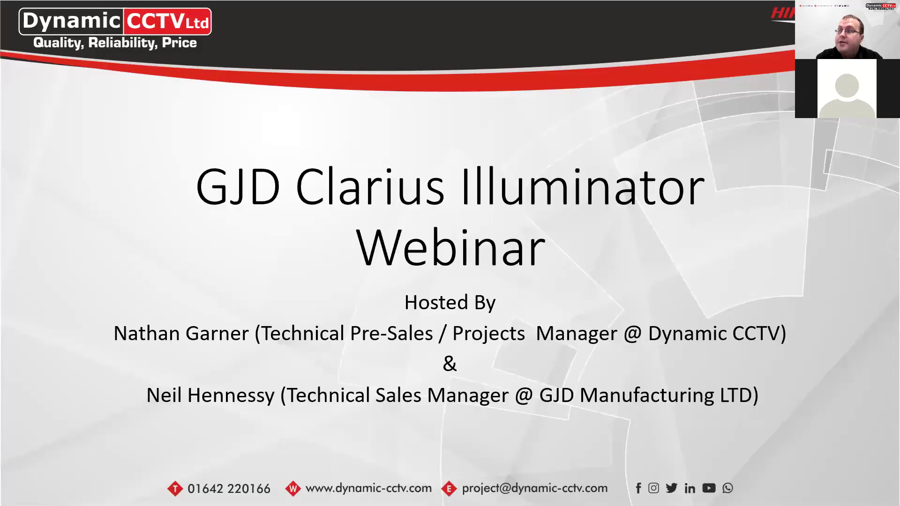
key(Right)
key(Right)
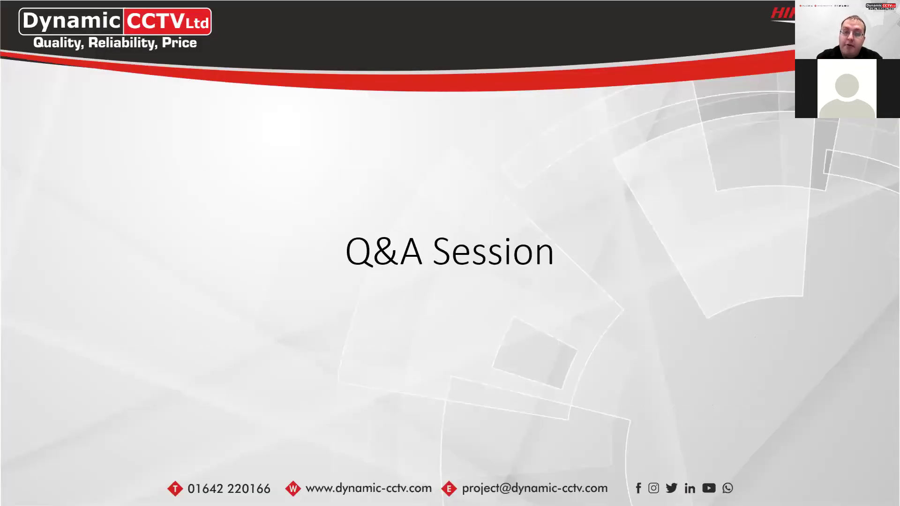